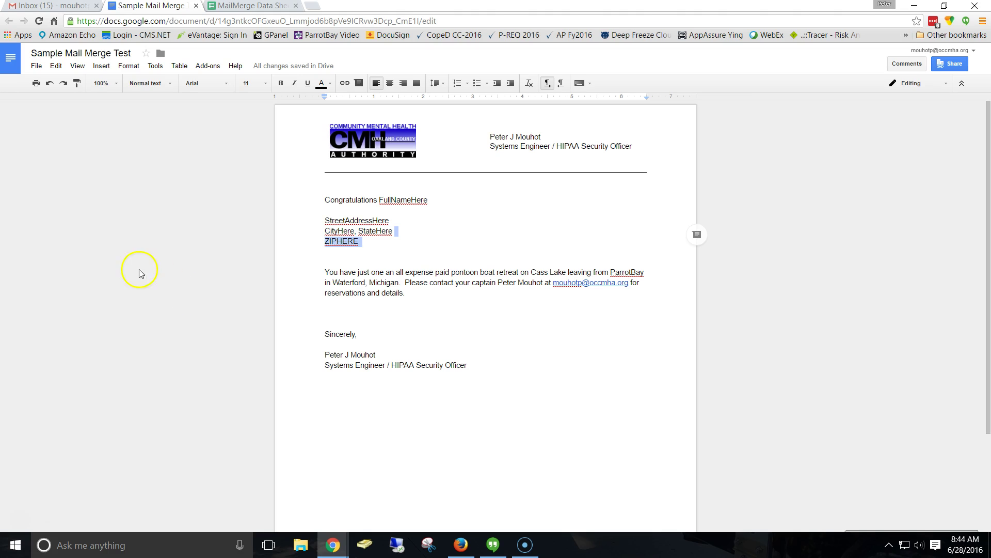
Look through the installed add-ons menu, then close it without choosing anything
{"action": "left_click", "coordinate": [207, 67]}
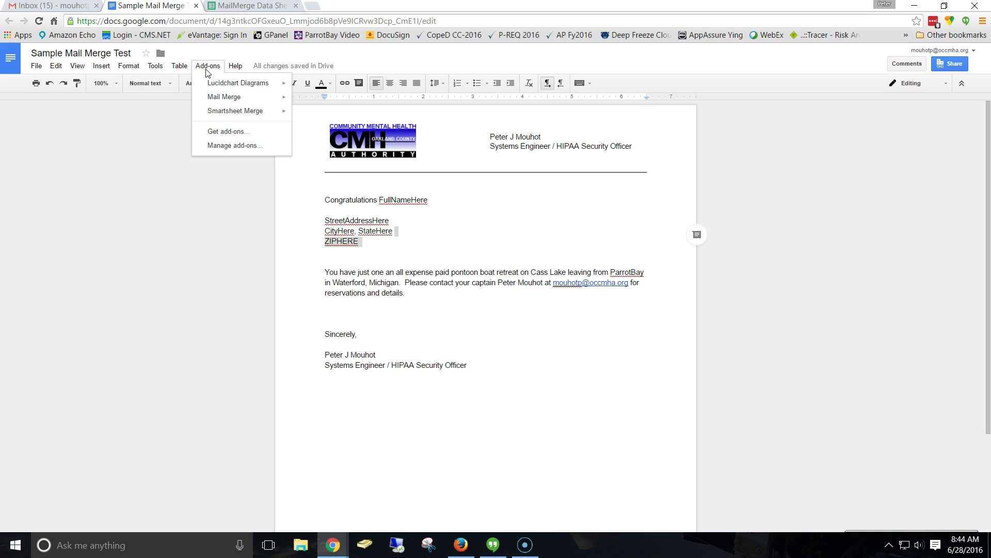
{"action": "mouse_move", "coordinate": [230, 100]}
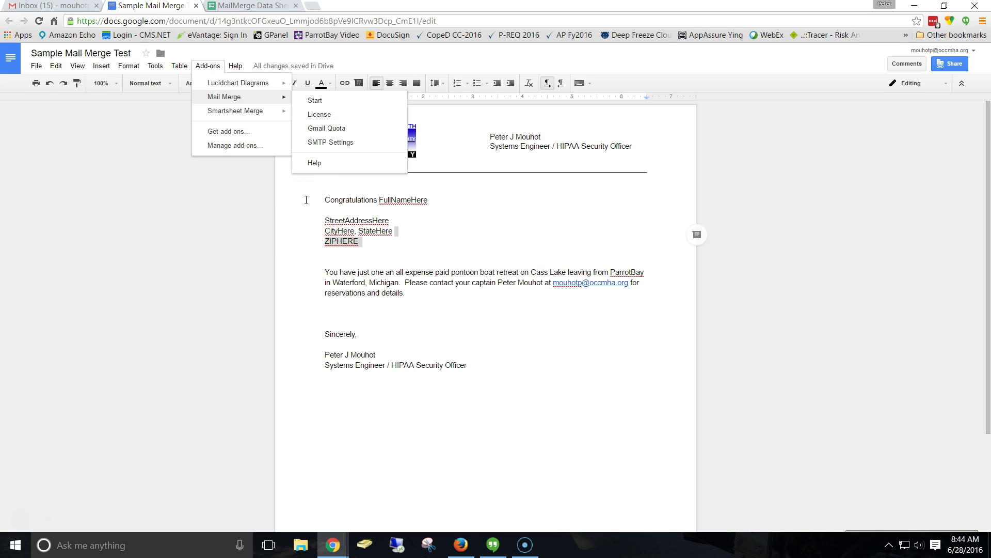
{"action": "left_click", "coordinate": [535, 222]}
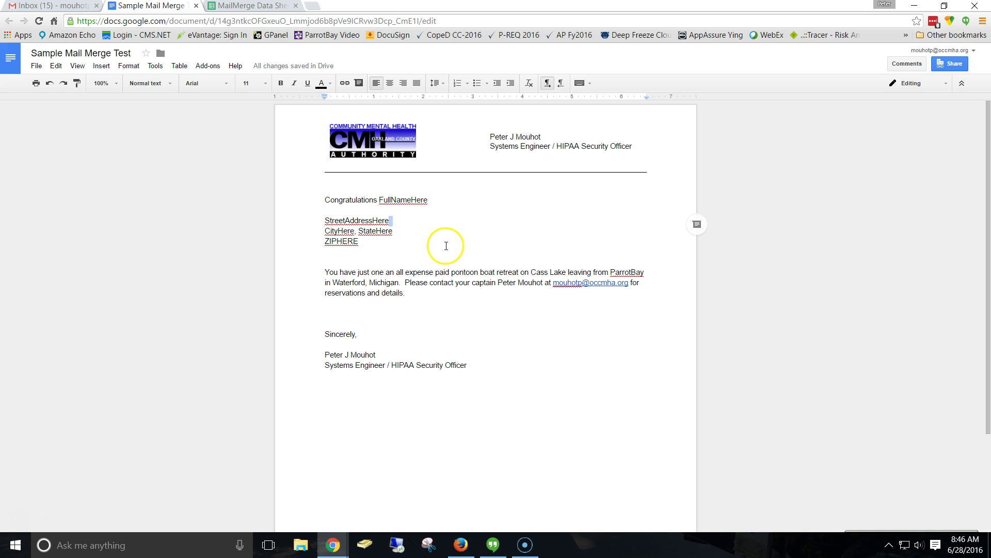
Start Mail Merge and select the MailMerge Data Sheet spreadsheet as its data source
{"action": "left_click", "coordinate": [215, 66]}
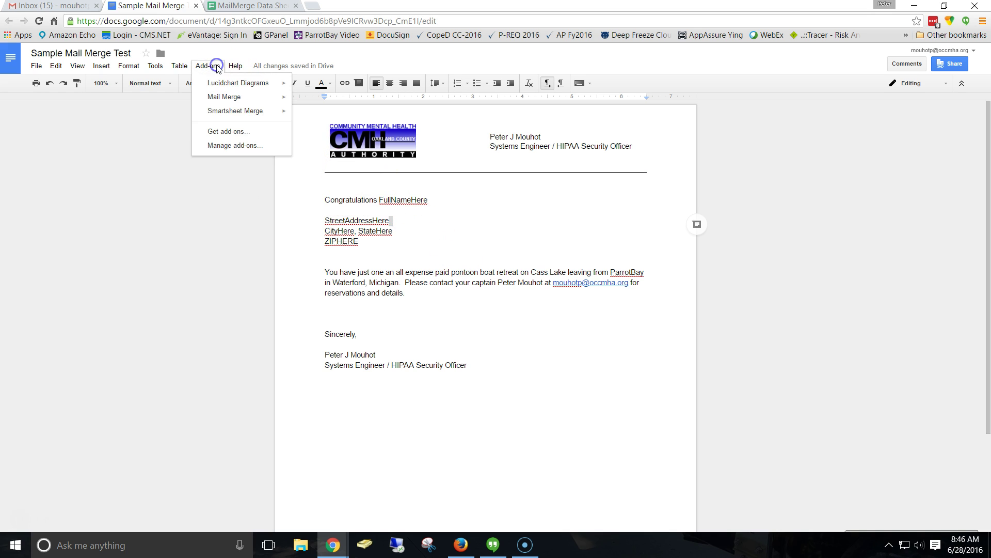
{"action": "left_click", "coordinate": [317, 99]}
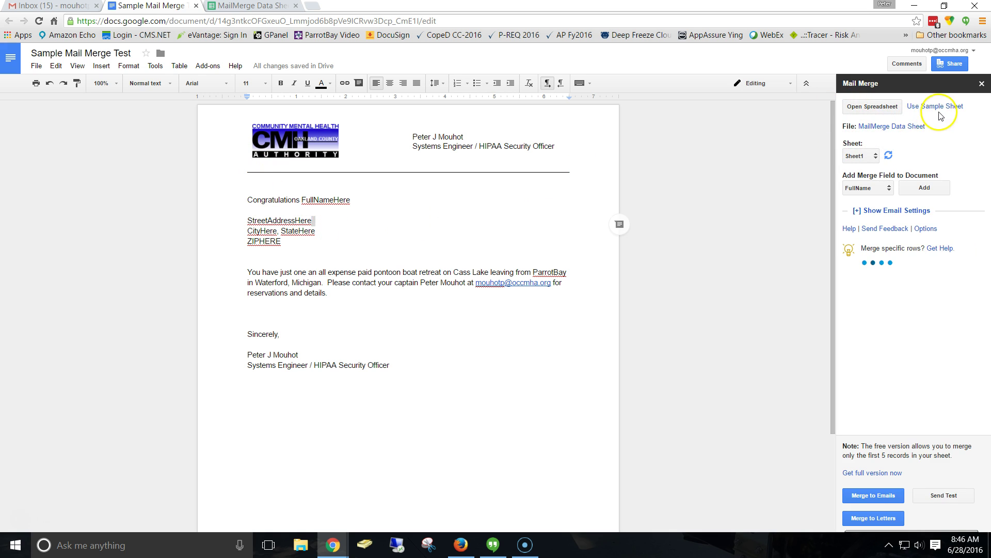
{"action": "left_click", "coordinate": [861, 107]}
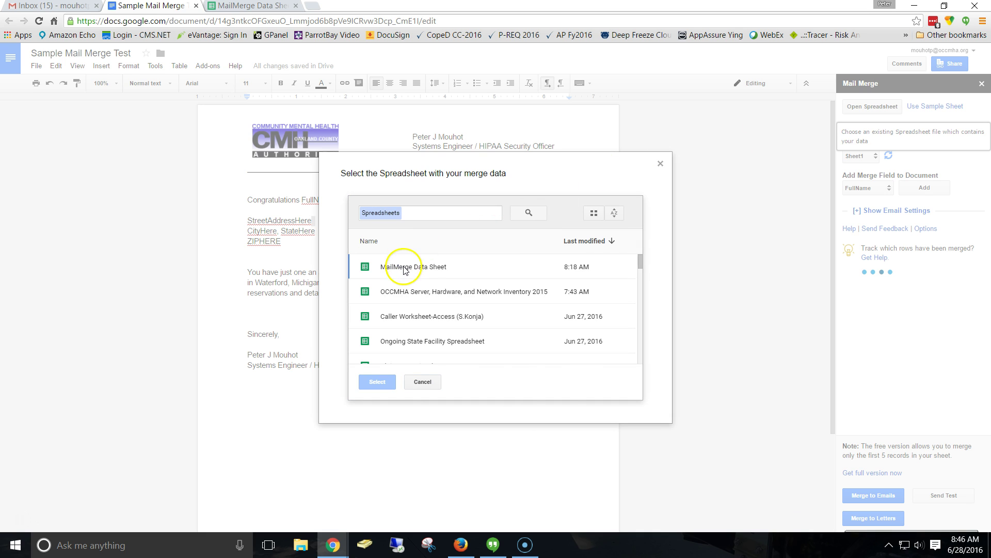
{"action": "left_click", "coordinate": [400, 266]}
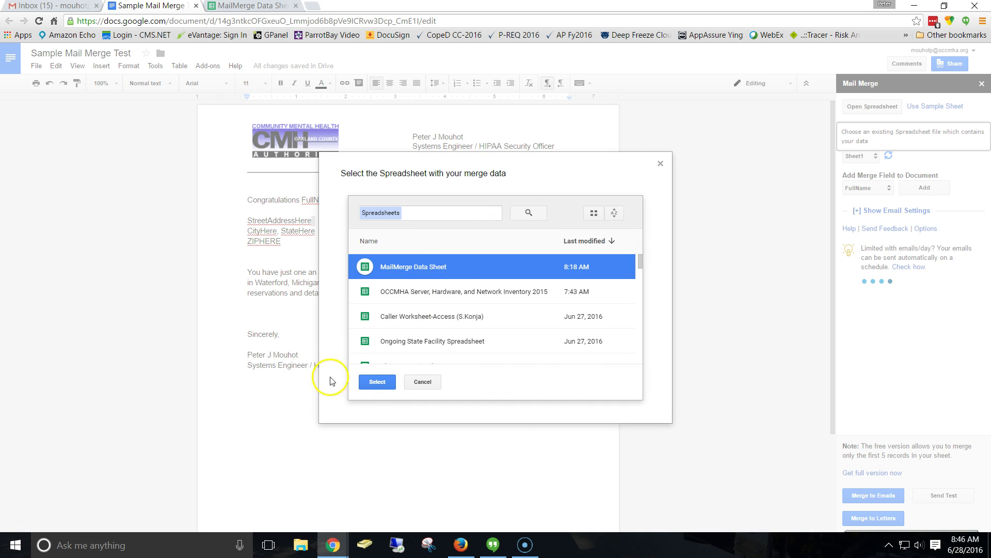
{"action": "left_click", "coordinate": [376, 382]}
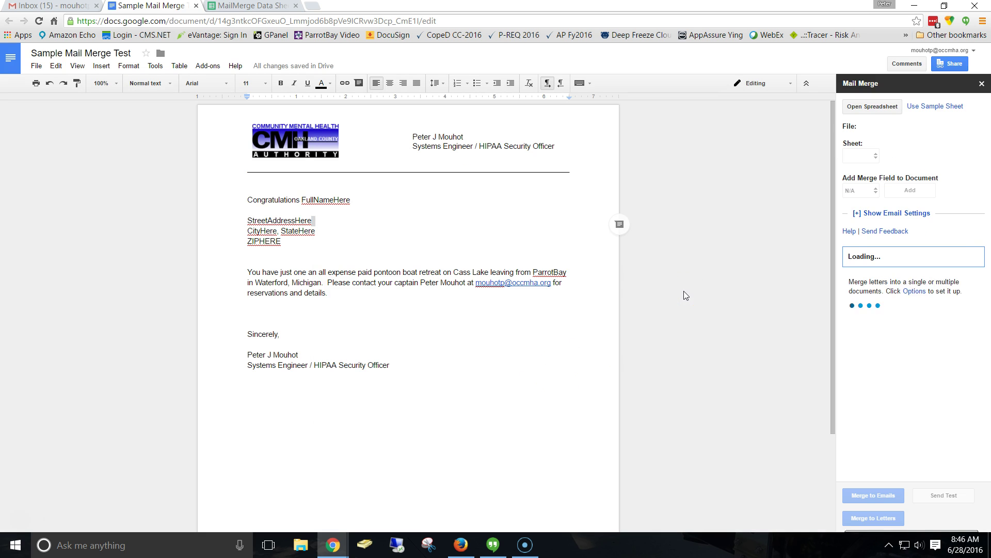
Switch to the MailMerge Data Sheet to review its FullName, StreetAddress, City, State and Zip records
{"action": "left_click", "coordinate": [252, 6]}
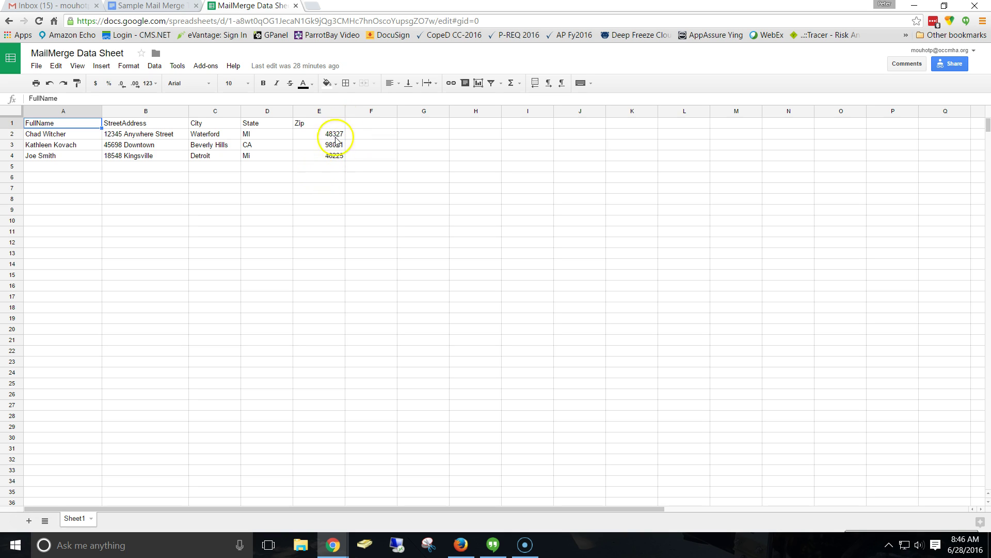
Replace FullNameHere, StreetAddressHere and CityHere with the FullName, StreetAddress and City merge fields
{"action": "left_click", "coordinate": [136, 5]}
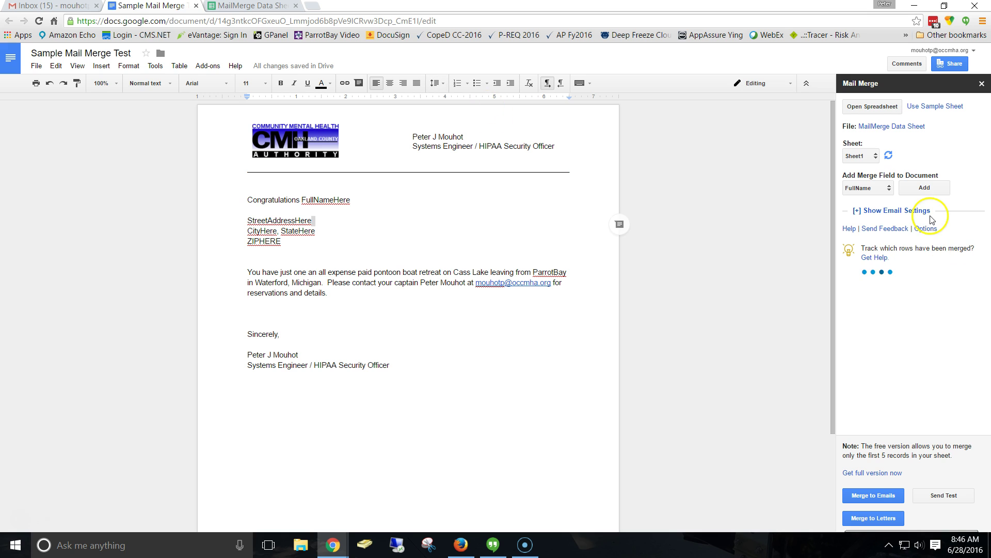
{"action": "double_click", "coordinate": [320, 200]}
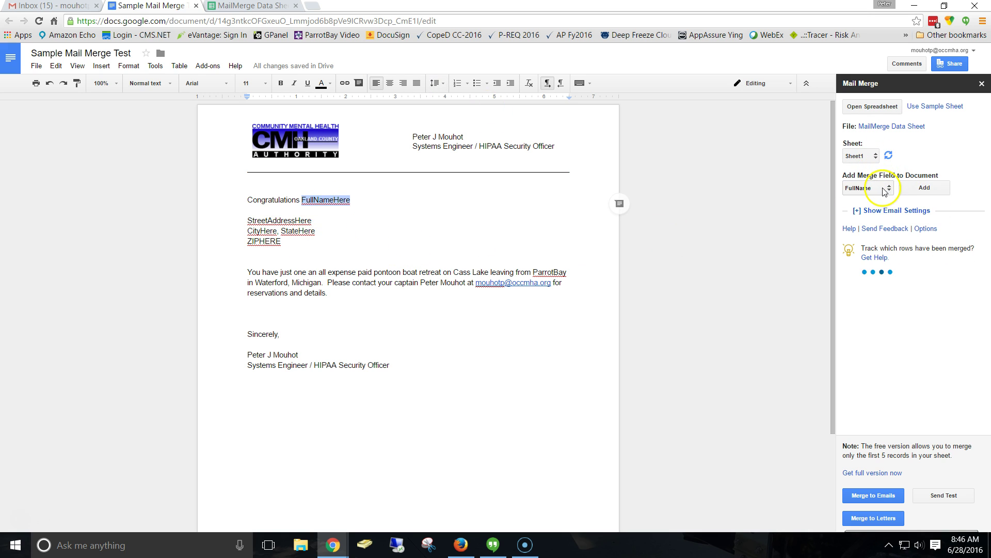
{"action": "left_click", "coordinate": [924, 188]}
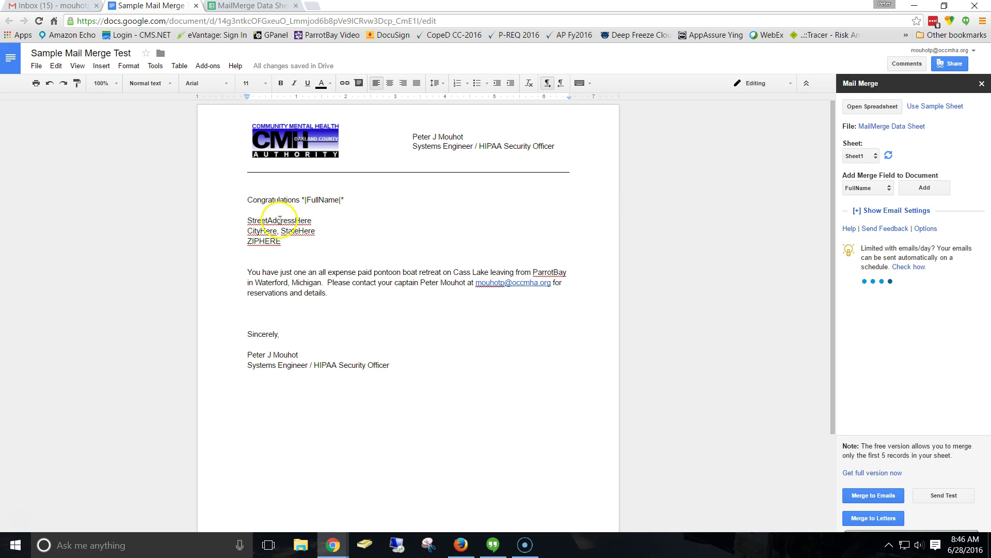
{"action": "double_click", "coordinate": [279, 220]}
{"action": "left_click", "coordinate": [875, 188]}
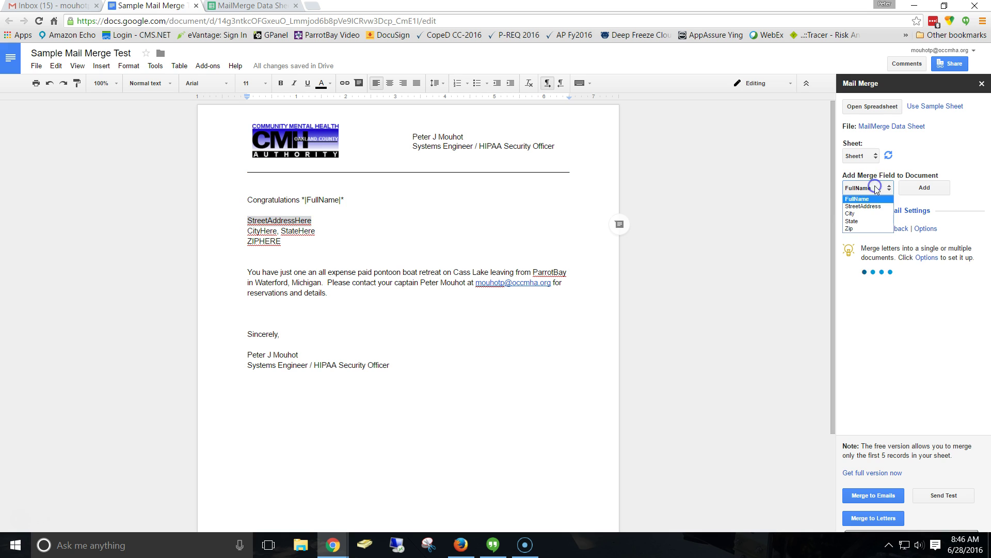
{"action": "left_click", "coordinate": [875, 206]}
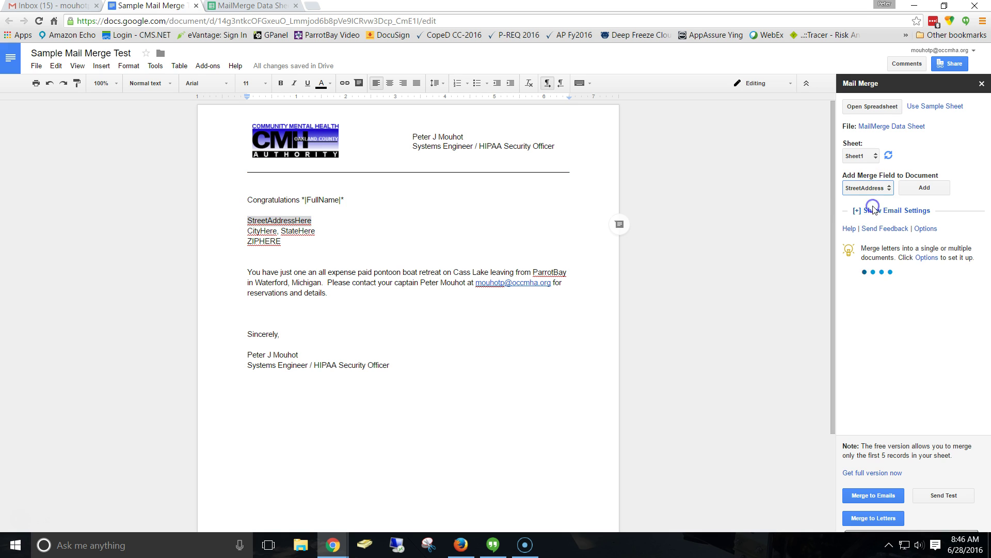
{"action": "left_click", "coordinate": [925, 189]}
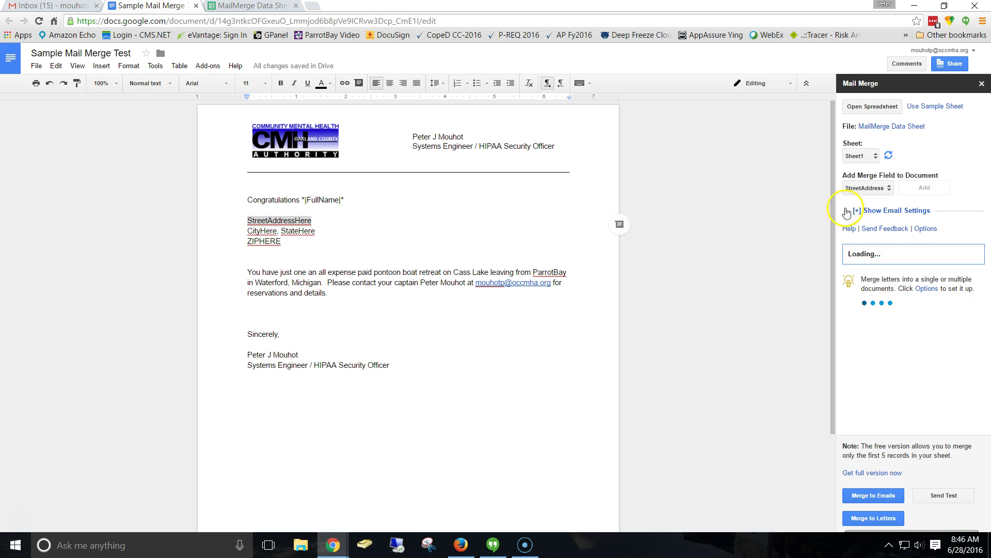
{"action": "double_click", "coordinate": [259, 230]}
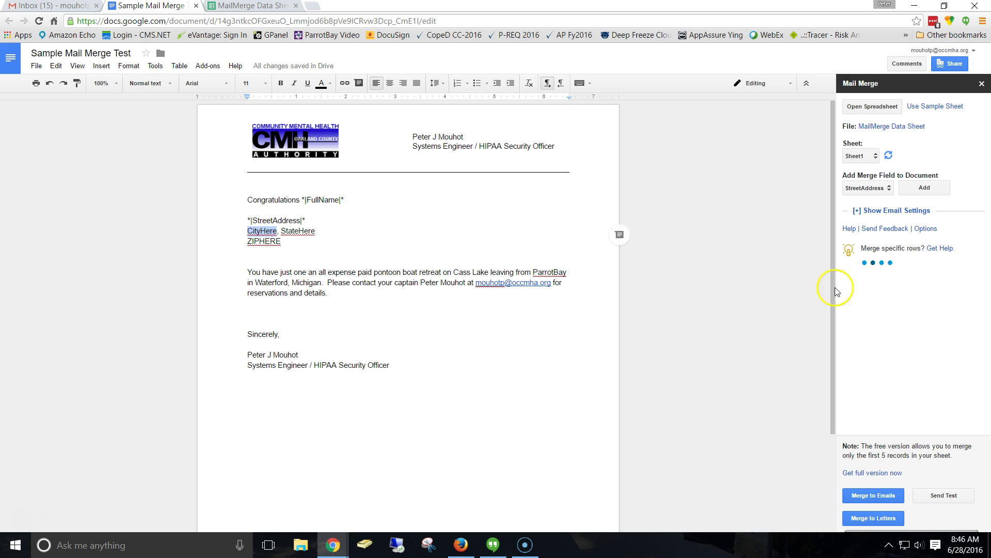
{"action": "left_click", "coordinate": [873, 188]}
{"action": "left_click", "coordinate": [873, 212]}
{"action": "left_click", "coordinate": [924, 188]}
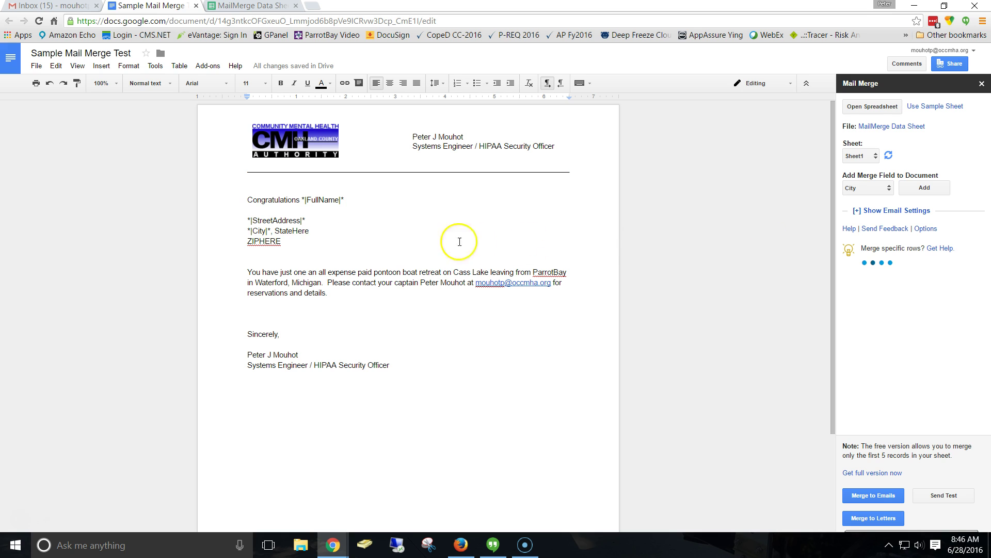
Replace StateHere and ZIPHERE with the State and Zip merge fields
{"action": "double_click", "coordinate": [292, 231]}
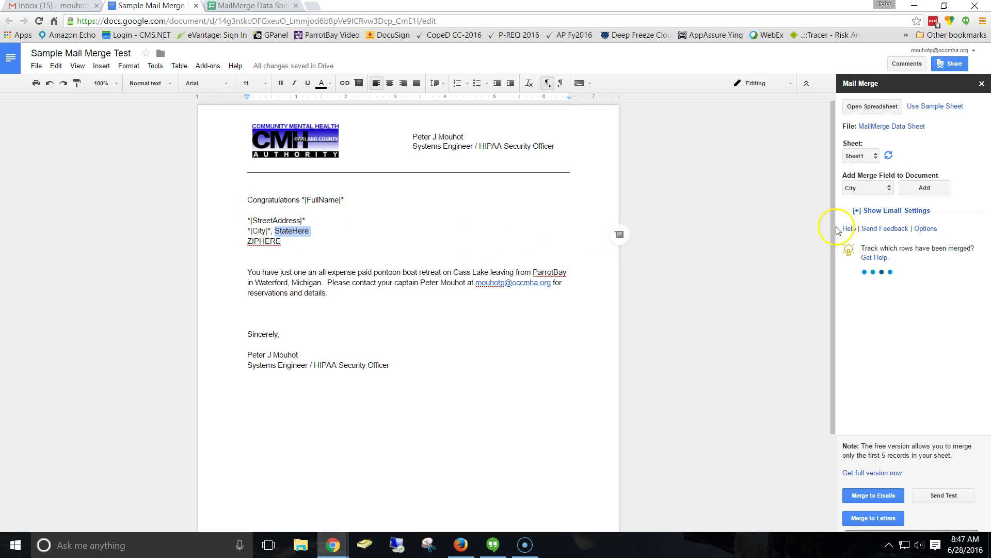
{"action": "left_click", "coordinate": [868, 188]}
{"action": "left_click", "coordinate": [861, 221]}
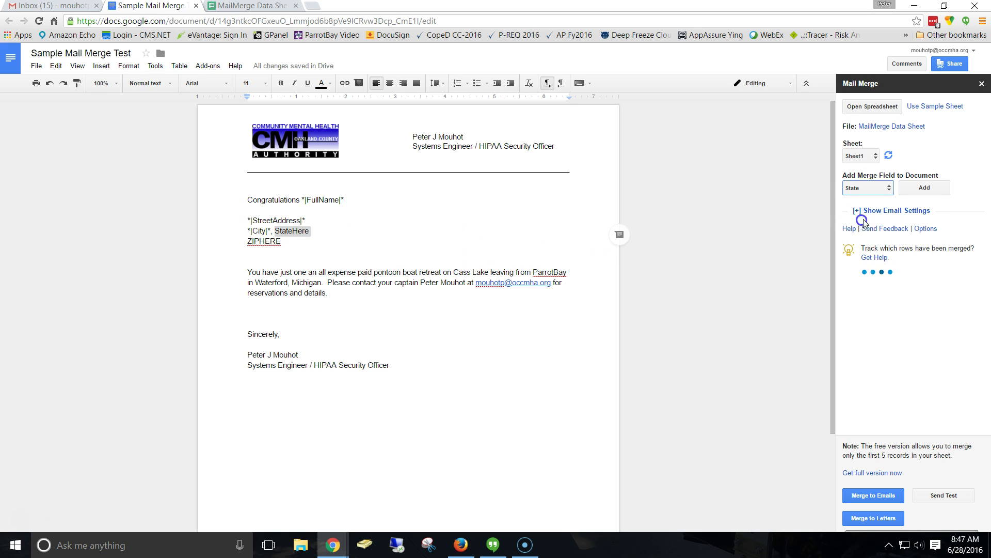
{"action": "left_click", "coordinate": [925, 188]}
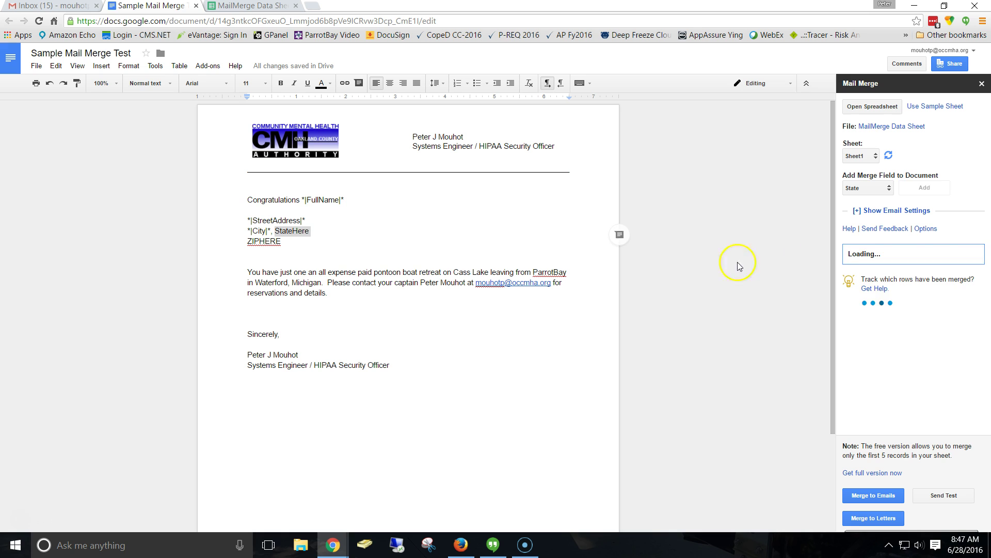
{"action": "double_click", "coordinate": [272, 244]}
{"action": "left_click", "coordinate": [868, 189]}
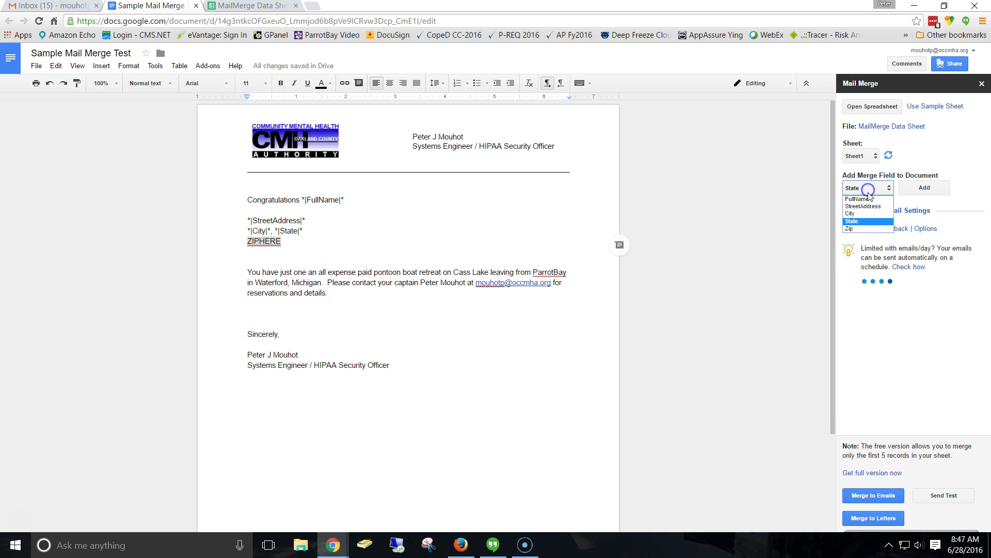
{"action": "left_click", "coordinate": [850, 228]}
{"action": "left_click", "coordinate": [924, 188]}
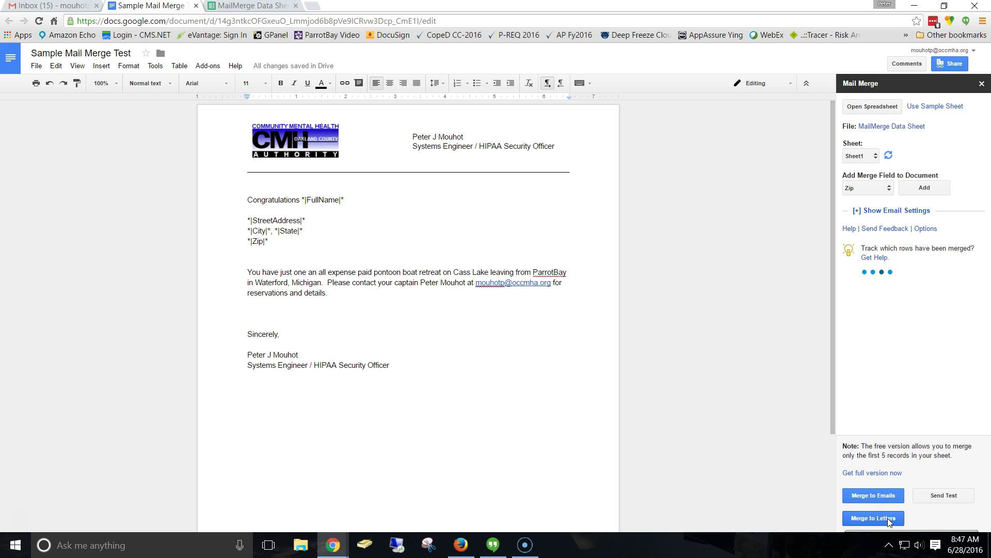
Run Merge to Letters from the Mail Merge sidebar and confirm merging the 3 records
{"action": "left_click", "coordinate": [925, 466]}
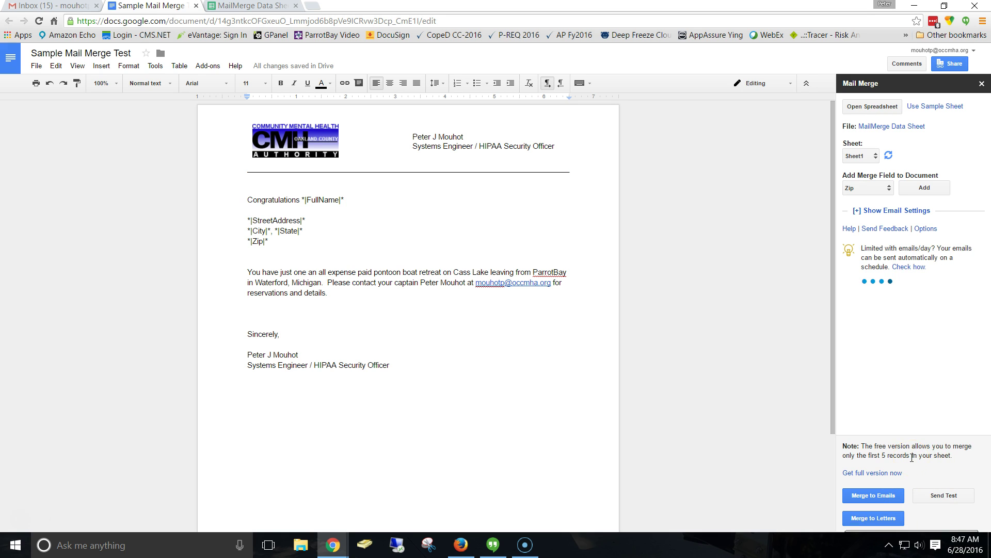
{"action": "left_click", "coordinate": [907, 473]}
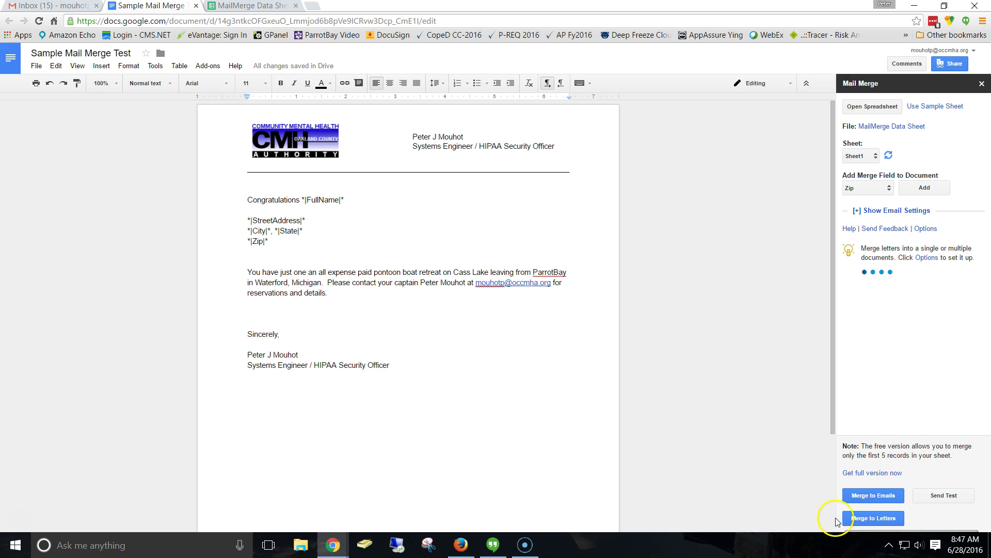
{"action": "left_click", "coordinate": [884, 519]}
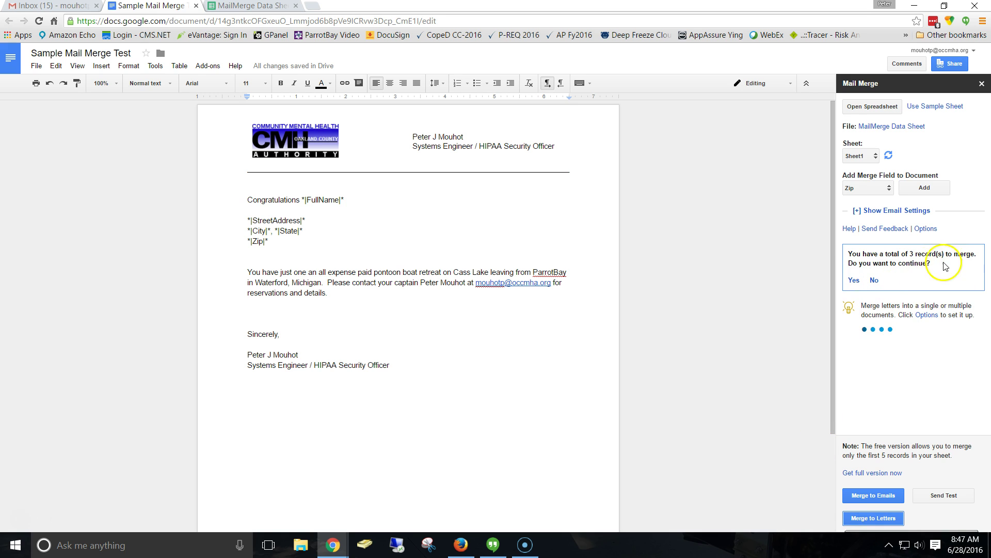
{"action": "left_click", "coordinate": [854, 280]}
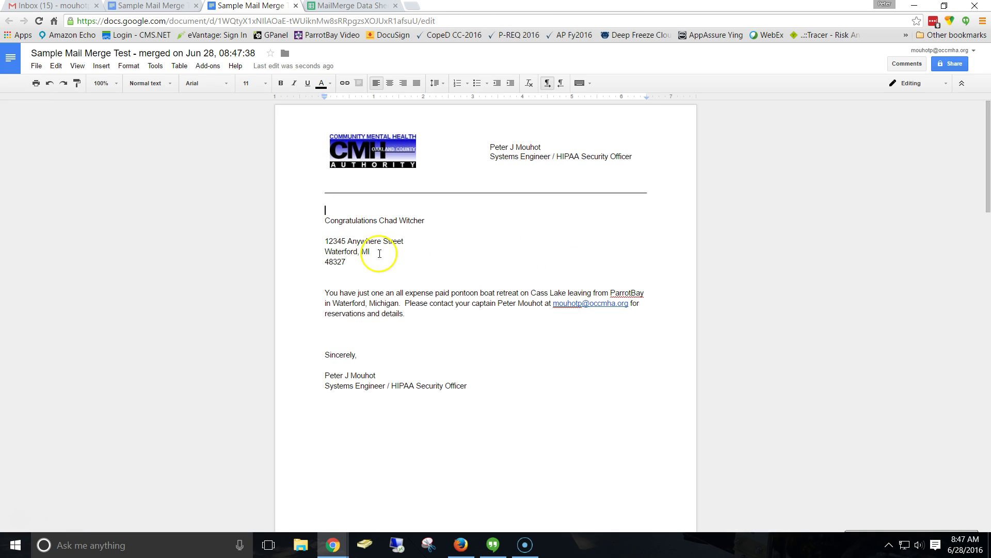
Scroll through pages 1–3 of the merged document to check each recipient's letter
{"action": "scroll", "coordinate": [382, 278], "scroll_direction": "down", "scroll_amount": 4}
{"action": "scroll", "coordinate": [382, 281], "scroll_direction": "down", "scroll_amount": 6}
{"action": "scroll", "coordinate": [426, 292], "scroll_direction": "down", "scroll_amount": 10}
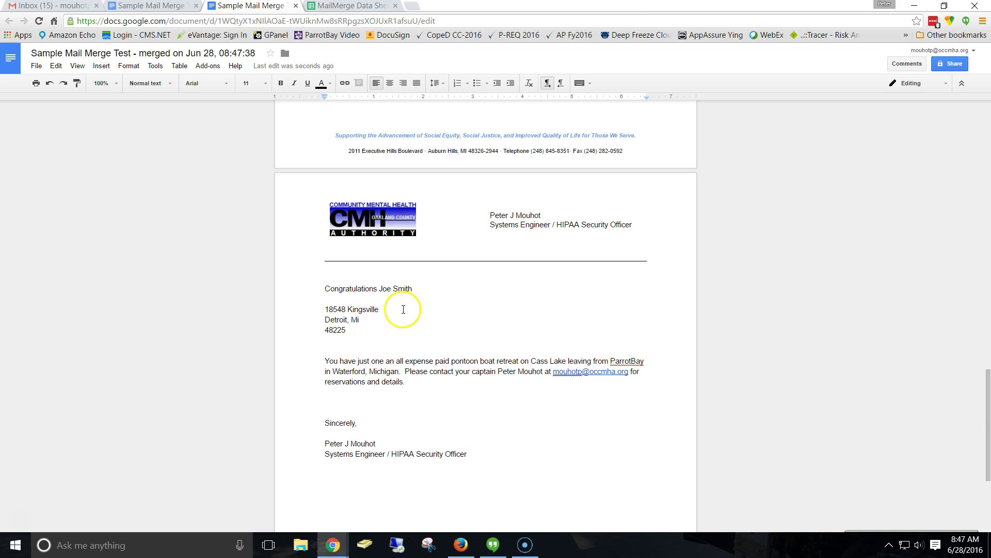
{"action": "scroll", "coordinate": [452, 364], "scroll_direction": "down", "scroll_amount": 4}
{"action": "scroll", "coordinate": [450, 371], "scroll_direction": "up", "scroll_amount": 20}
{"action": "scroll", "coordinate": [465, 370], "scroll_direction": "up", "scroll_amount": 7}
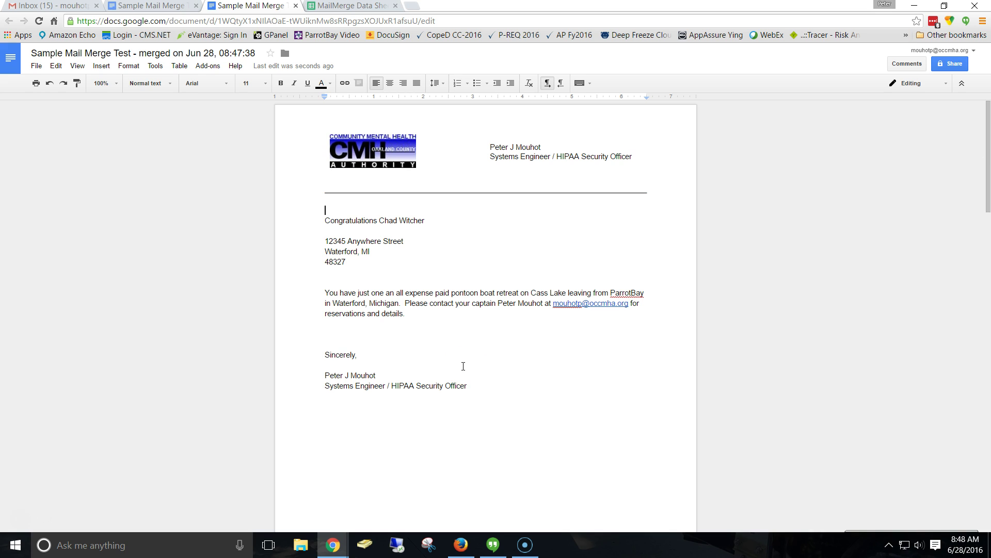
{"action": "left_click", "coordinate": [491, 285]}
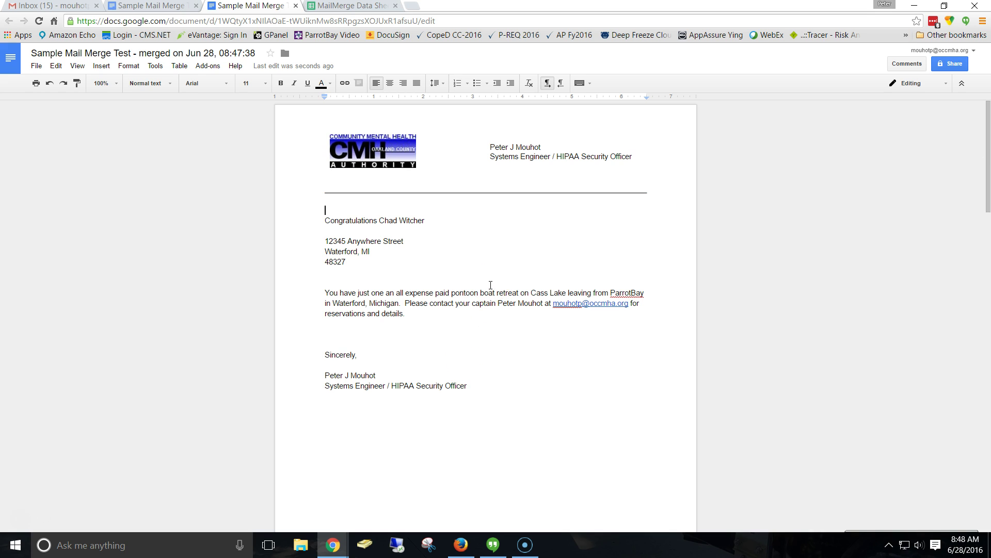